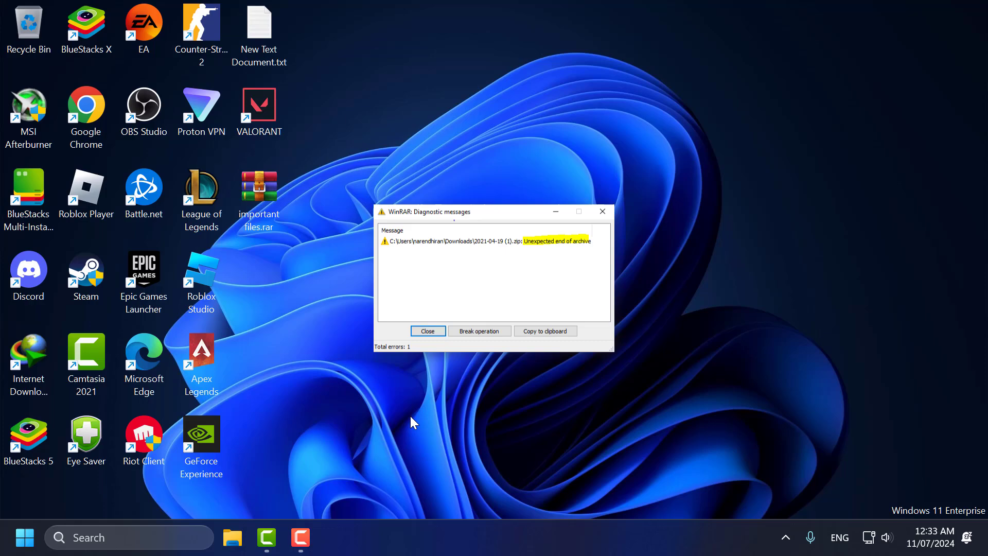
# Dismiss the WinRAR 'unexpected end of archive' error message.
pyautogui.press('Escape')
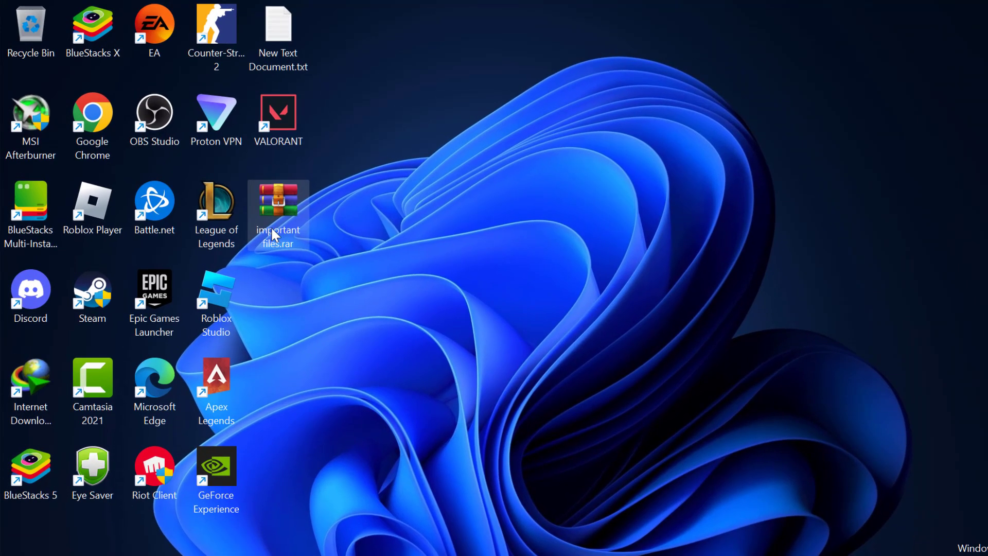
# Open important files.rar in WinRAR, dismiss the trial notice, and show the Tools menu.
pyautogui.doubleClick(272, 226)
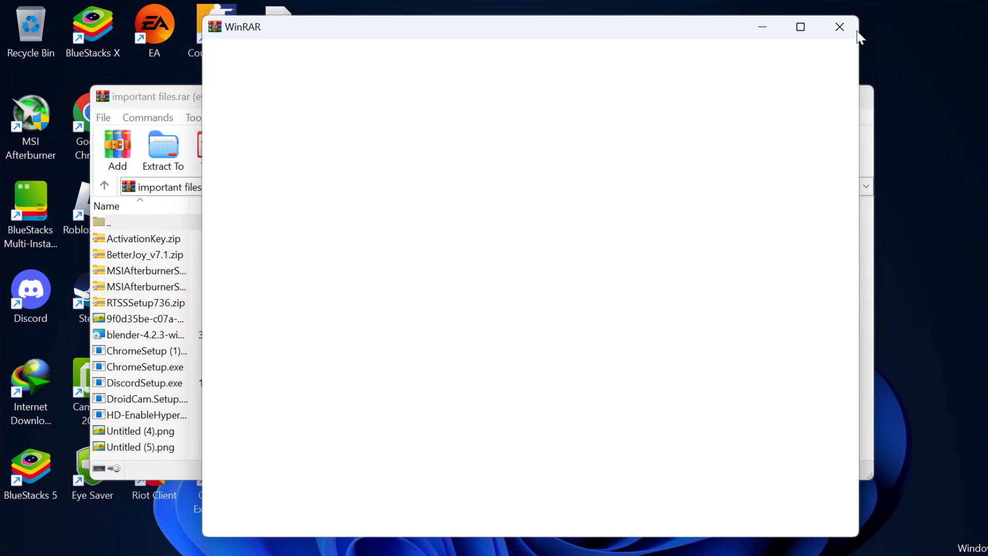
pyautogui.click(822, 20)
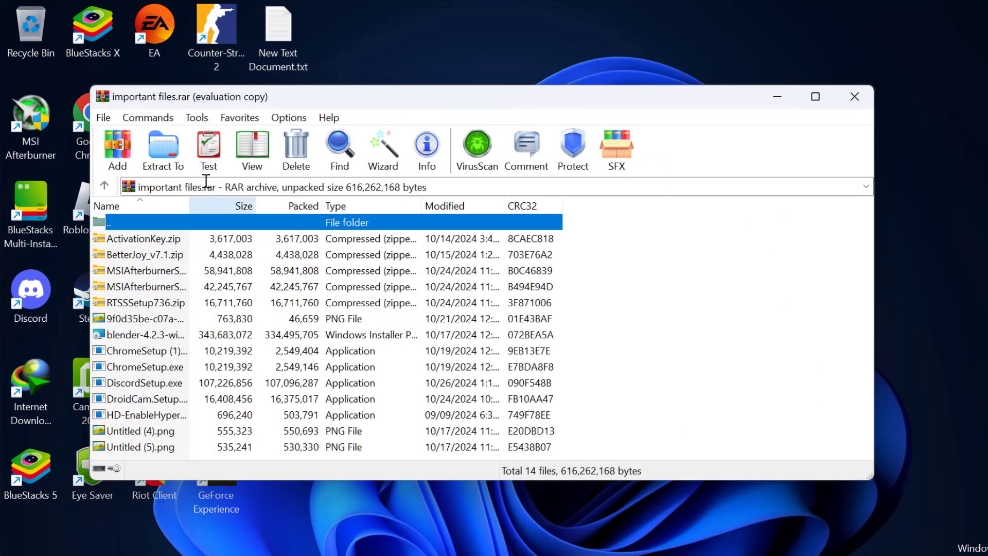
pyautogui.click(196, 118)
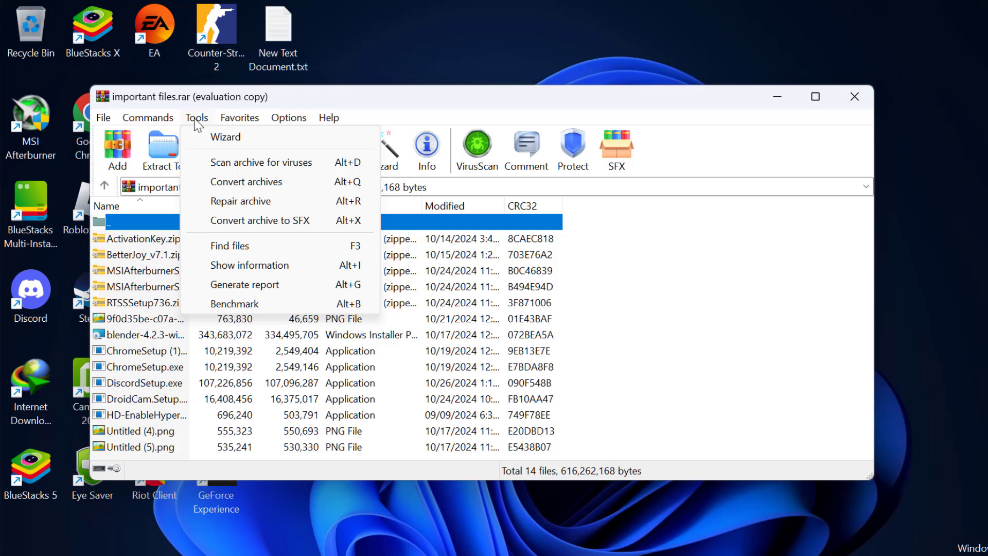
# Repair important files.rar treated as a ZIP archive, saving to the Desktop folder.
pyautogui.click(257, 202)
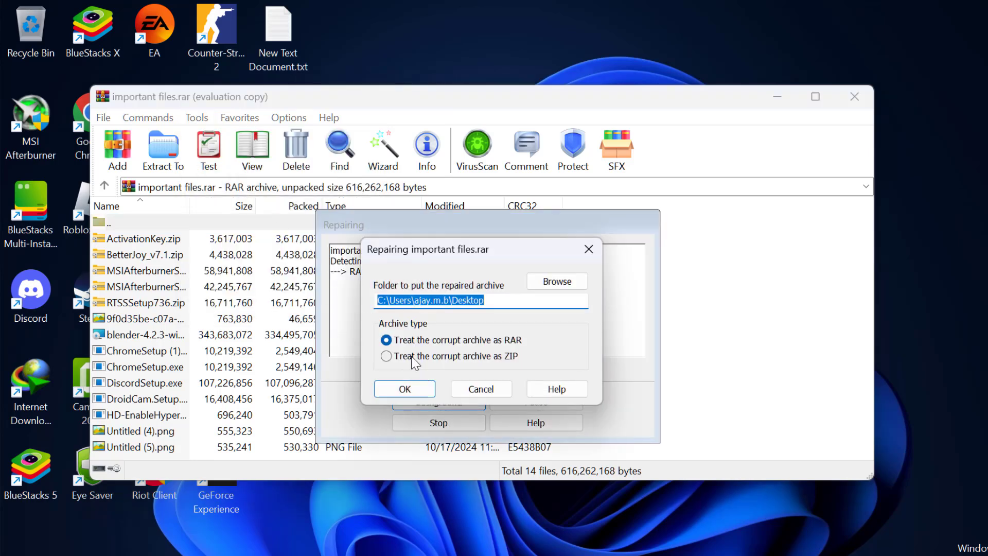
pyautogui.click(388, 357)
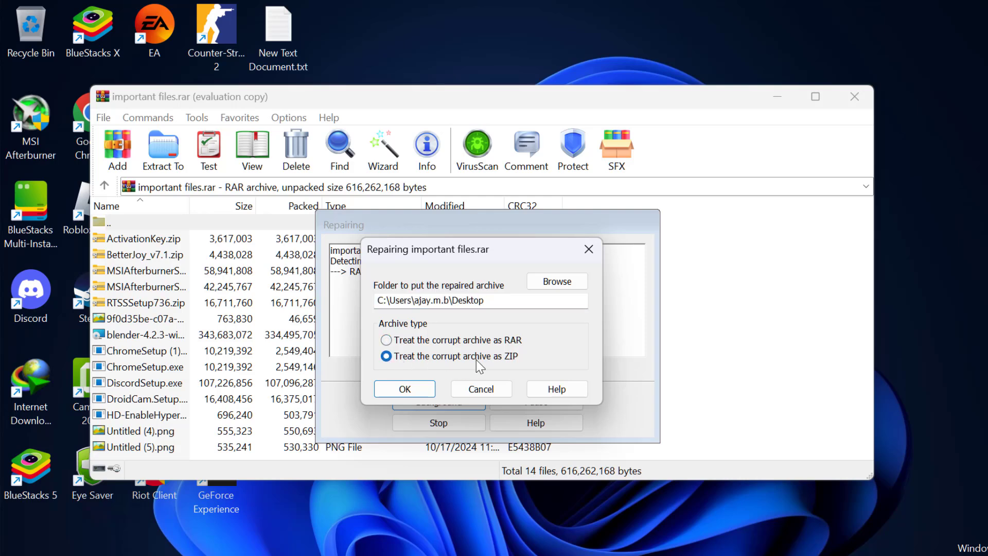
pyautogui.click(416, 388)
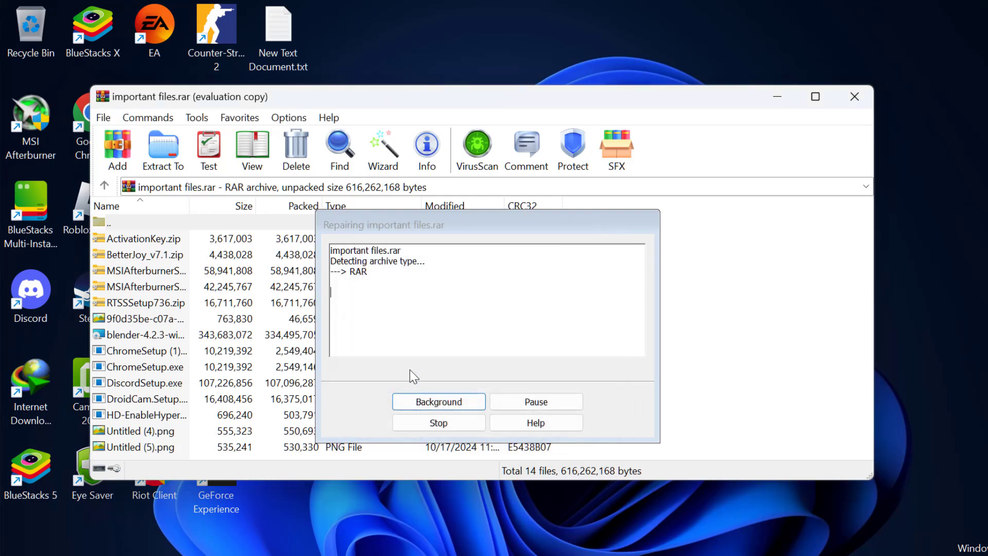
# Check the repair log shows Done, then close it.
pyautogui.moveTo(353, 304); pyautogui.dragTo(332, 306)
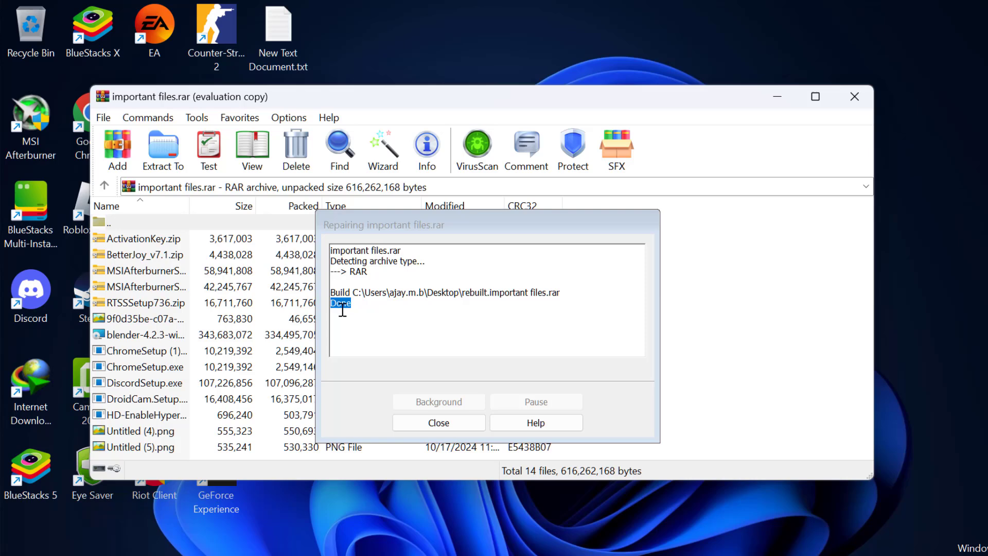
pyautogui.moveTo(360, 305); pyautogui.dragTo(337, 308)
pyautogui.click(360, 306)
pyautogui.click(445, 426)
# Close WinRAR and select rebuilt.important files.rar on the desktop.
pyautogui.click(853, 97)
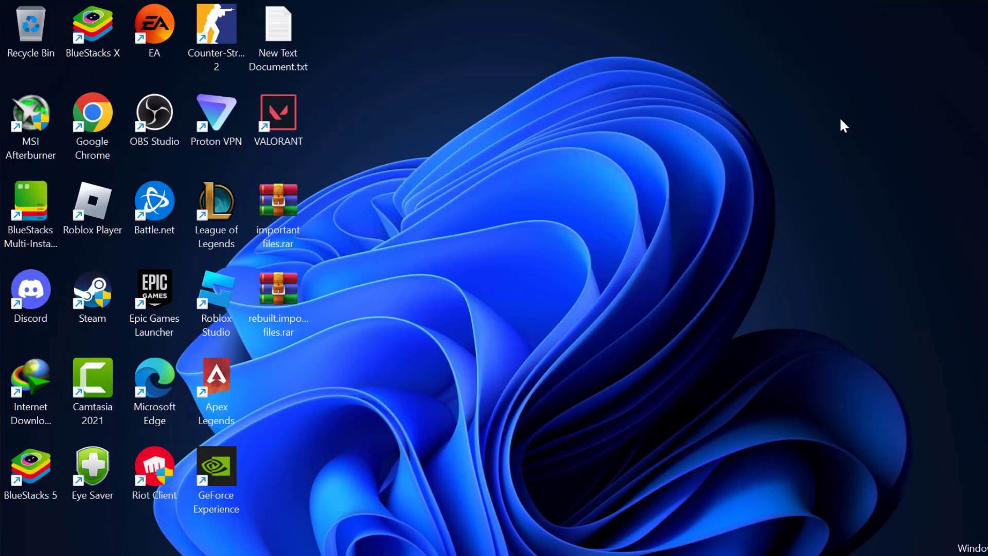
pyautogui.click(298, 313)
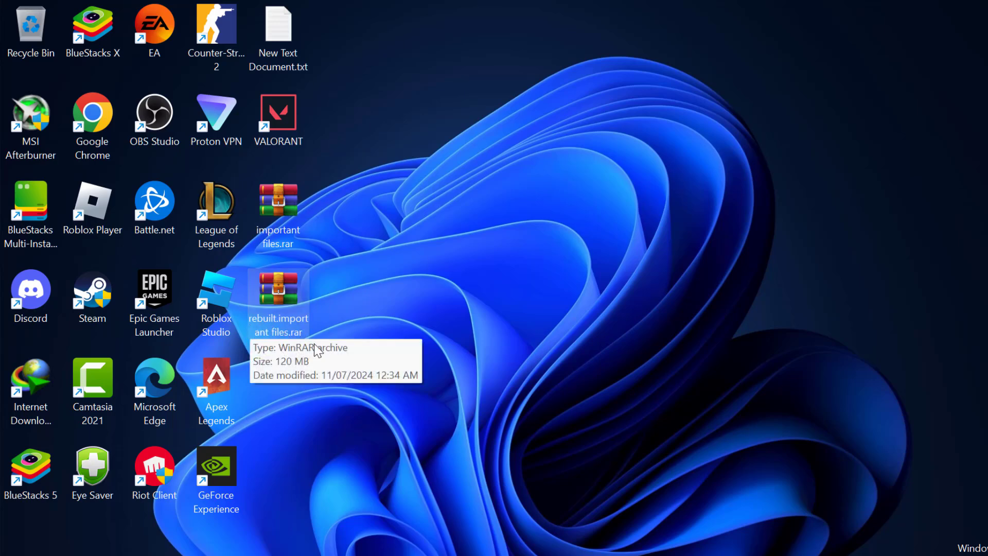
# Extract rebuilt.important files.rar from its desktop context menu.
pyautogui.rightClick(277, 312)
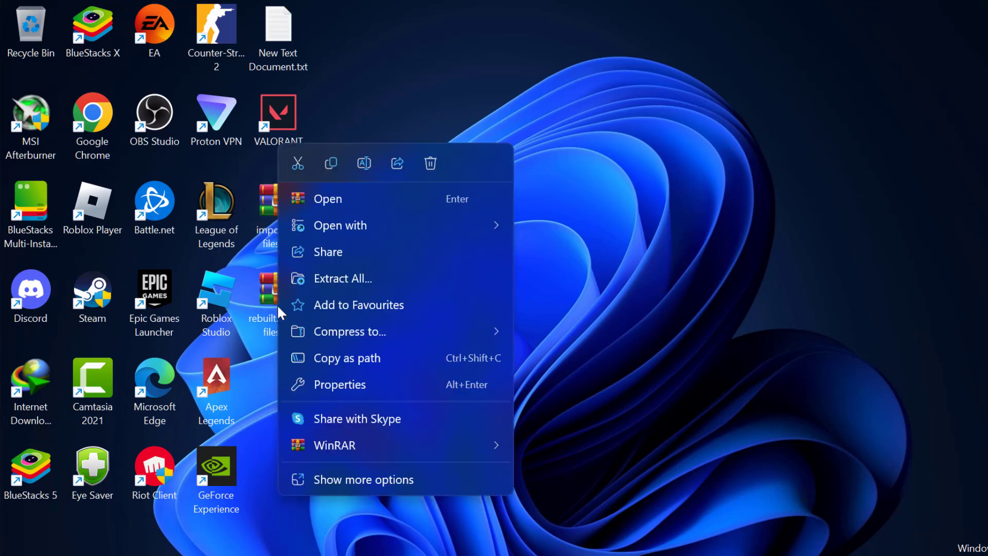
pyautogui.moveTo(334, 445)
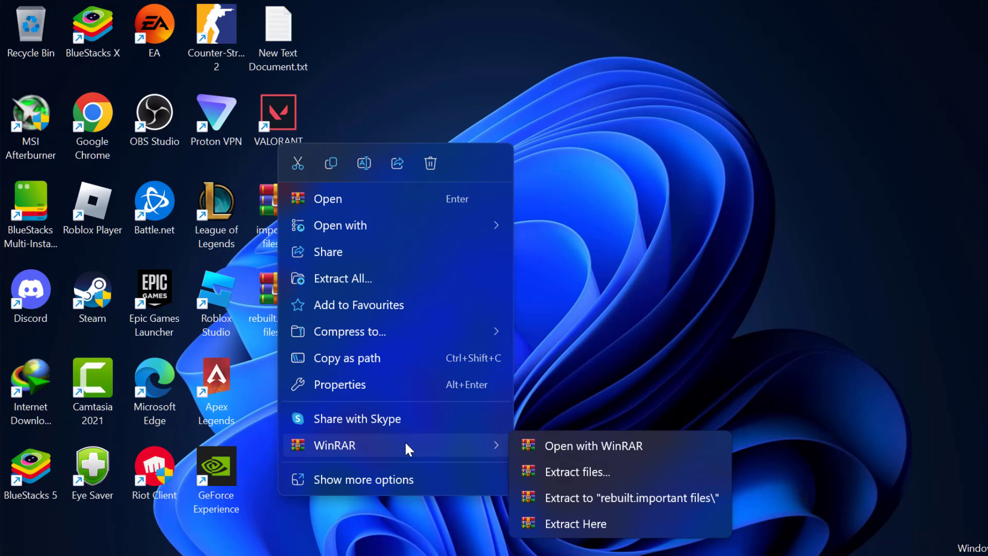
pyautogui.click(593, 502)
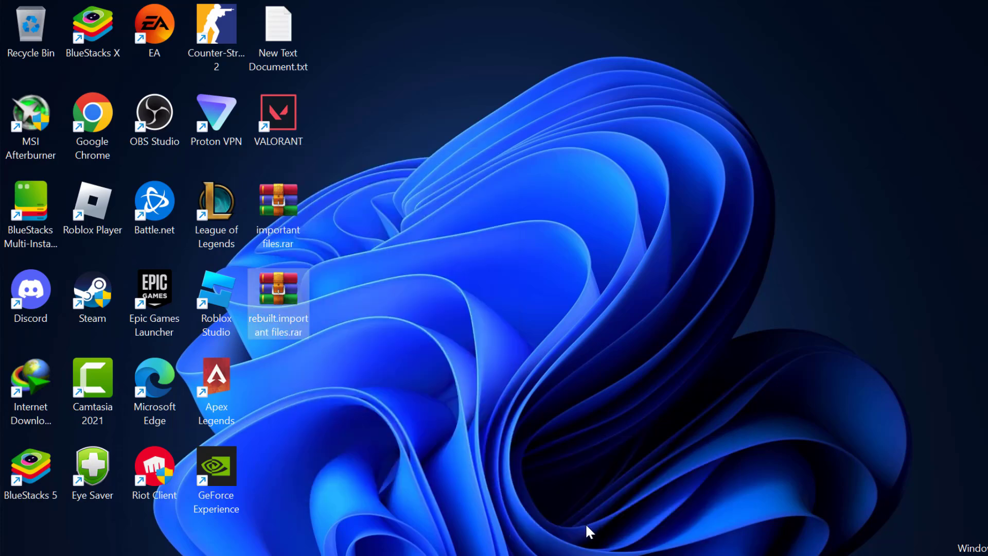